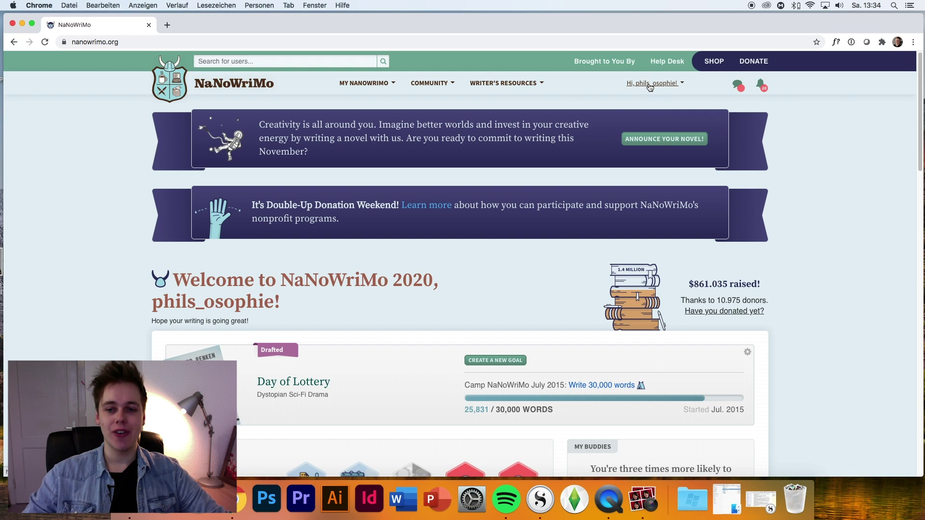
# Review the Day of Lottery project's word-count progress, title and genre on the dashboard.
pyautogui.scroll(-2, 370, 355)
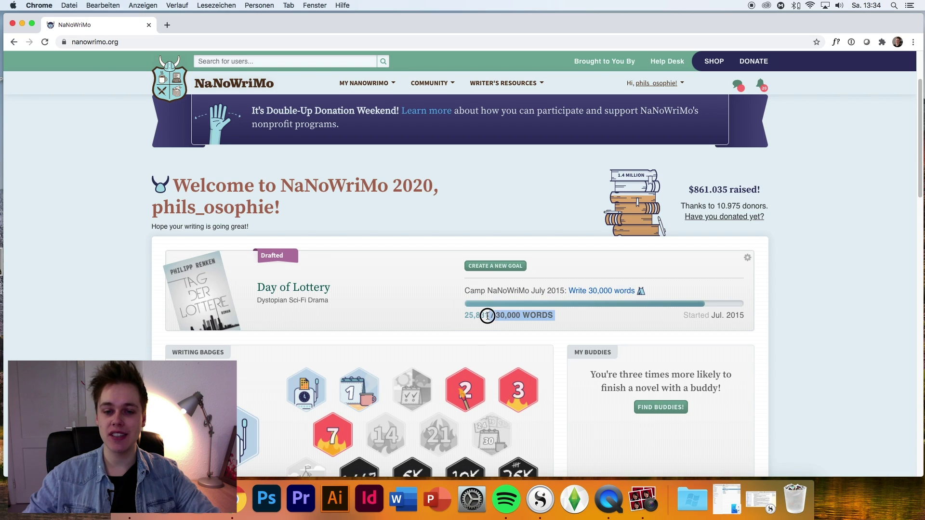
pyautogui.tripleClick(464, 318)
pyautogui.click(486, 310)
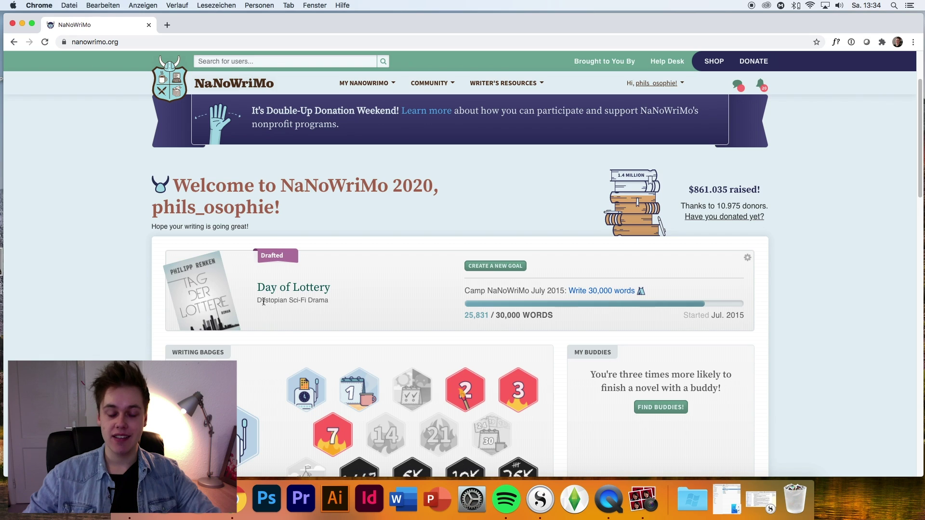
pyautogui.moveTo(257, 286); pyautogui.dragTo(308, 300)
pyautogui.click(357, 305)
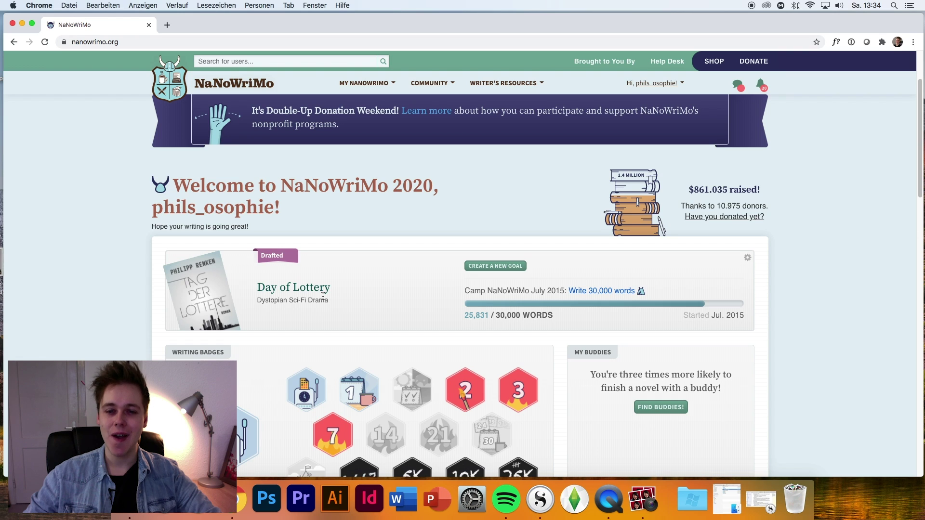
# Open the Day of Lottery project page and view its book cover.
pyautogui.click(282, 288)
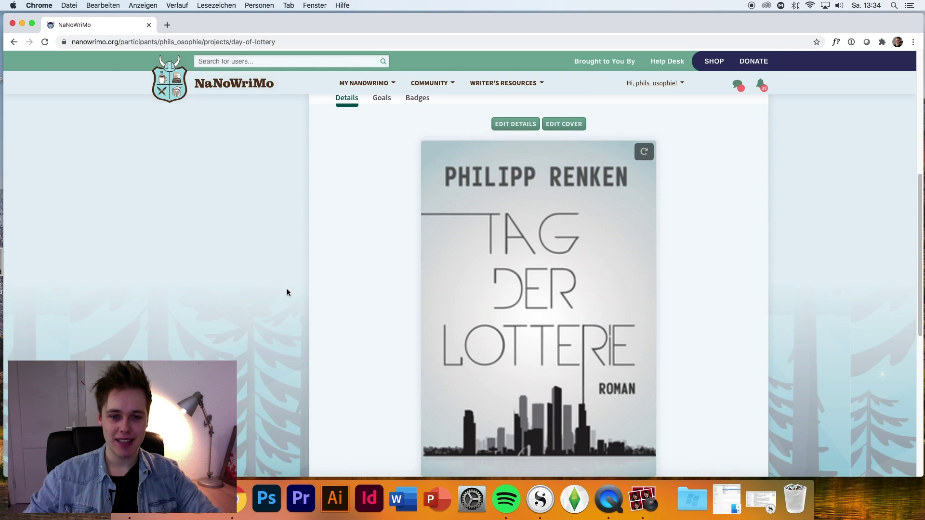
pyautogui.scroll(-2, 288, 293)
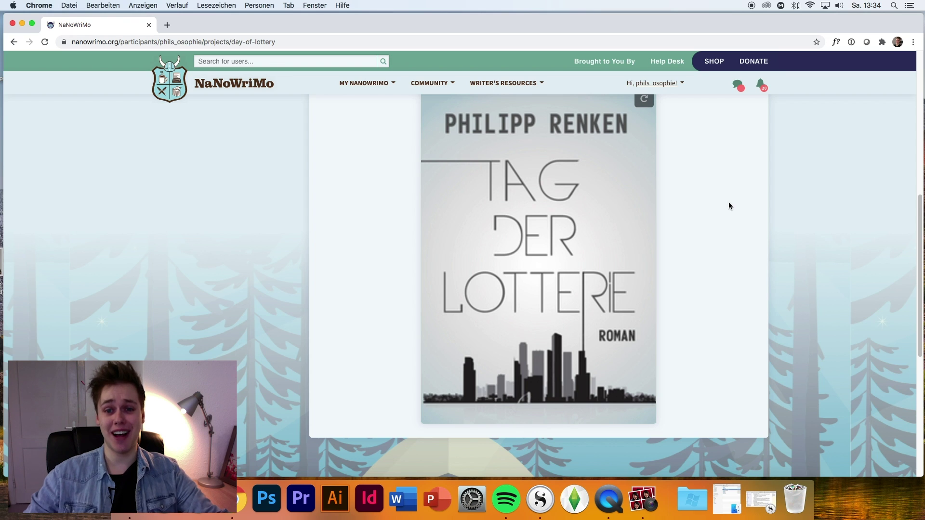
pyautogui.scroll(1, 729, 202)
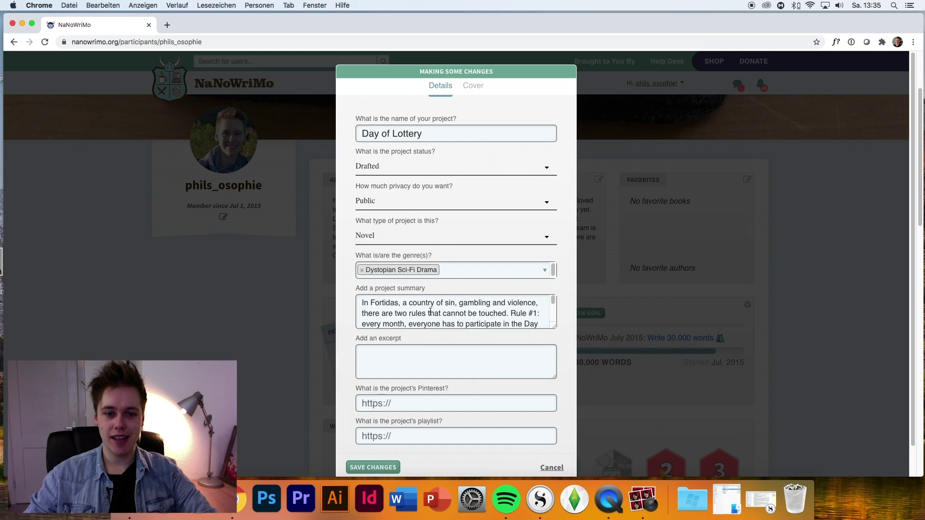
# Enlarge the project summary box in the Day of Lottery details and read through to the German synopsis.
pyautogui.moveTo(554, 326); pyautogui.dragTo(555, 472)
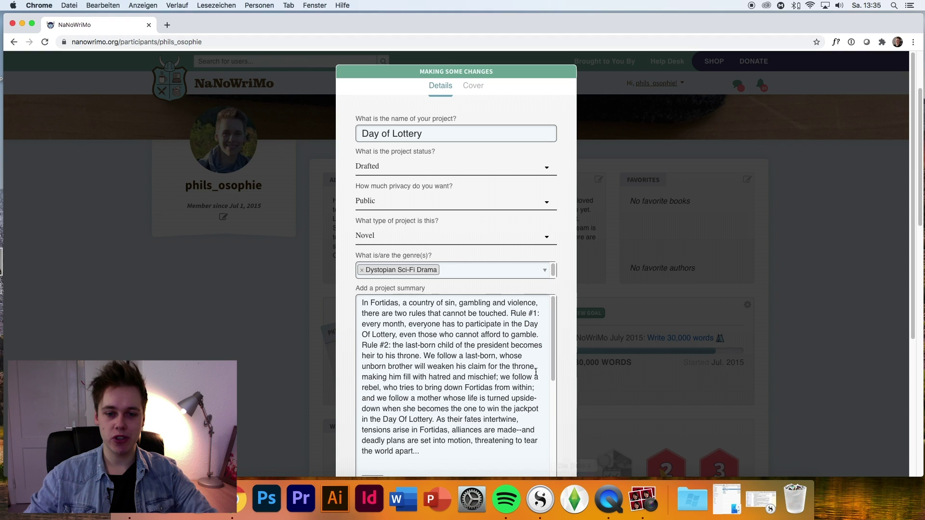
pyautogui.scroll(-2, 516, 339)
pyautogui.scroll(-10, 515, 339)
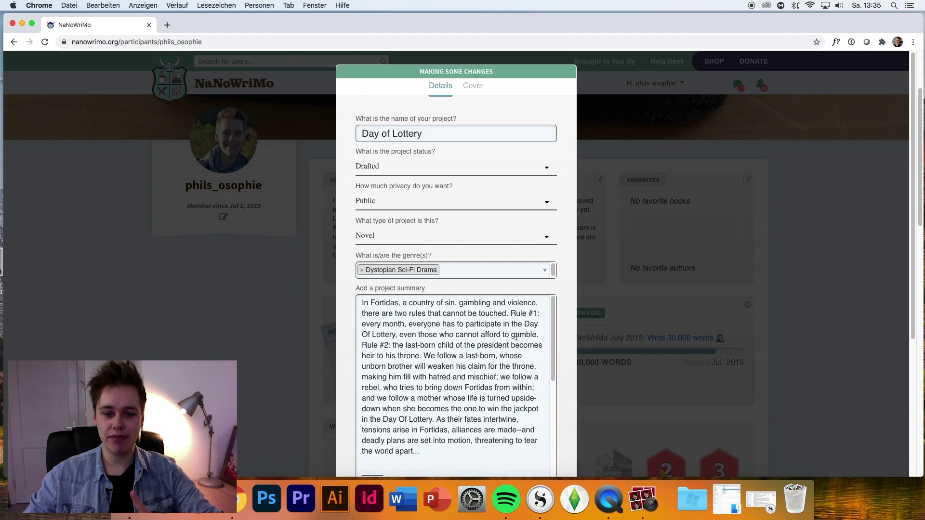
pyautogui.scroll(5, 516, 339)
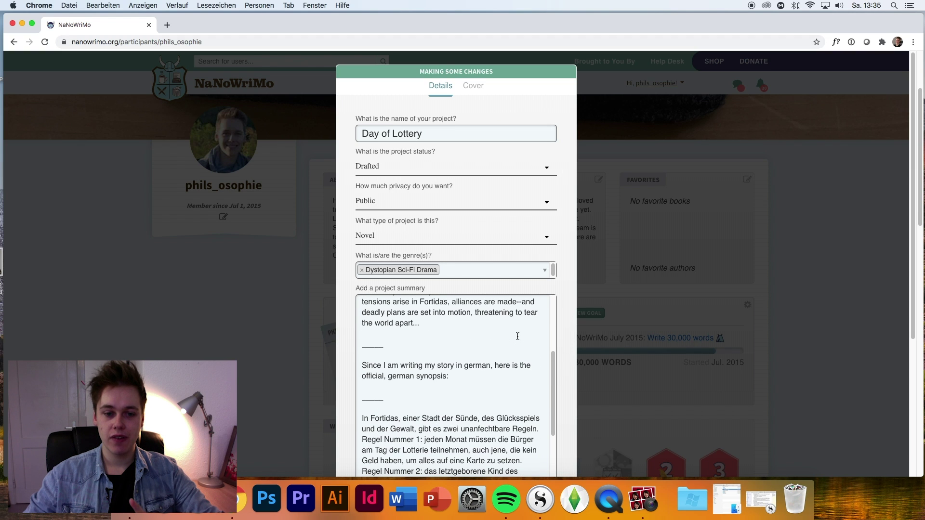
pyautogui.scroll(-3, 518, 336)
# Go through the German synopsis passage by passage, highlighting the two rules and the descriptions of the main characters.
pyautogui.moveTo(363, 317); pyautogui.dragTo(489, 348)
pyautogui.click(486, 340)
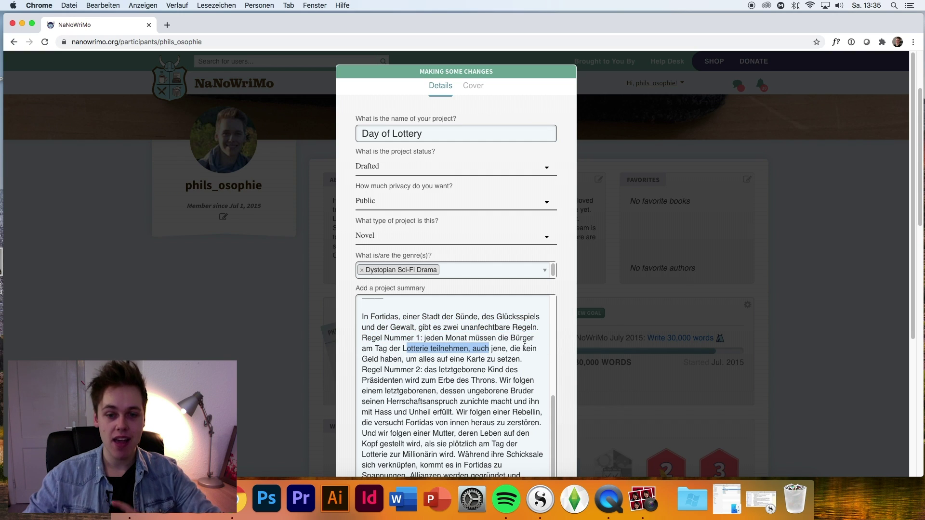
pyautogui.click(517, 357)
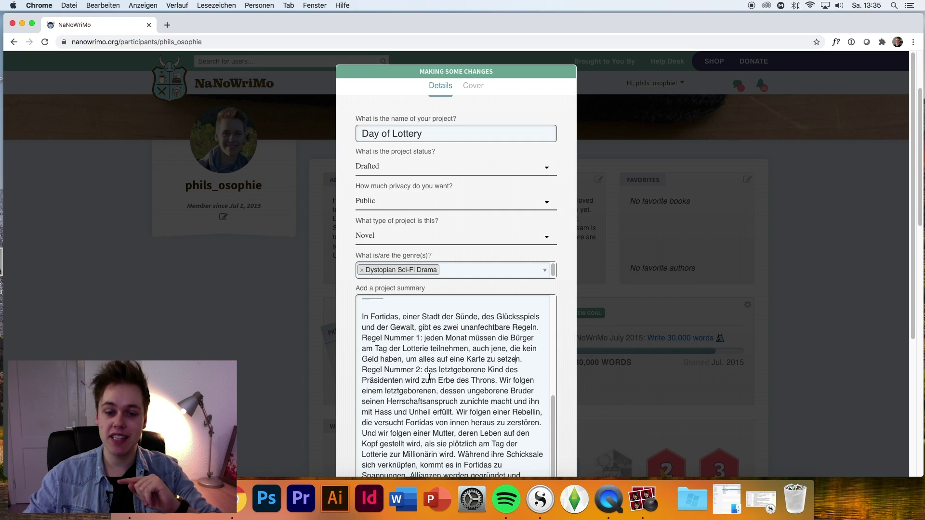
pyautogui.moveTo(490, 381); pyautogui.dragTo(422, 370)
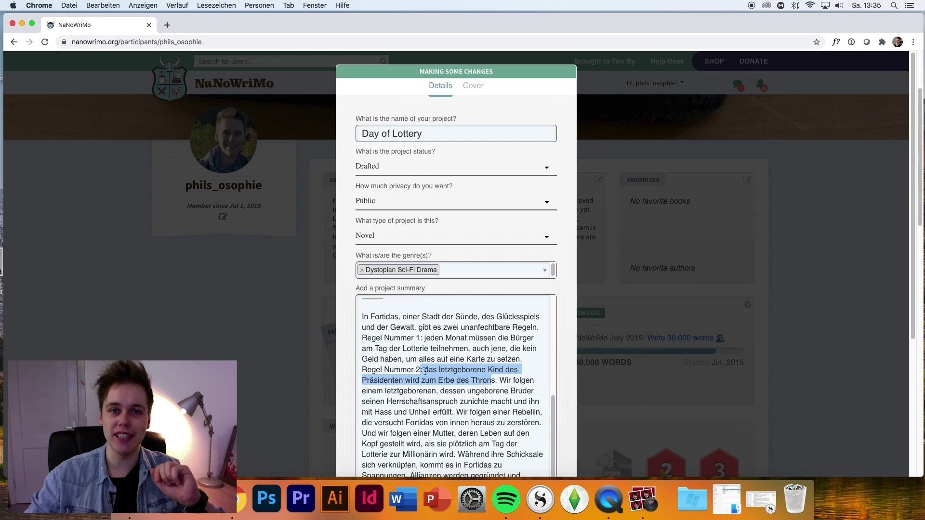
pyautogui.scroll(-1, 424, 371)
pyautogui.scroll(-3, 469, 367)
pyautogui.moveTo(500, 293); pyautogui.dragTo(455, 324)
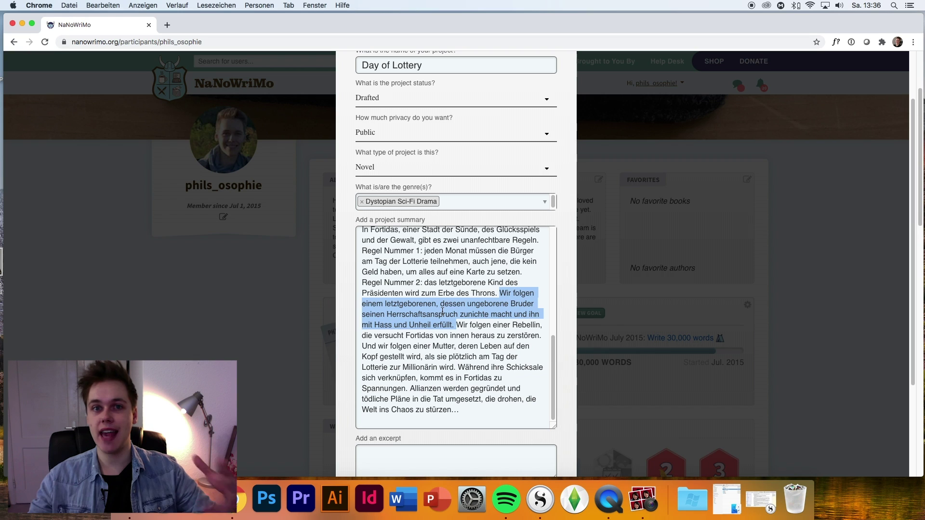
pyautogui.scroll(-2, 456, 288)
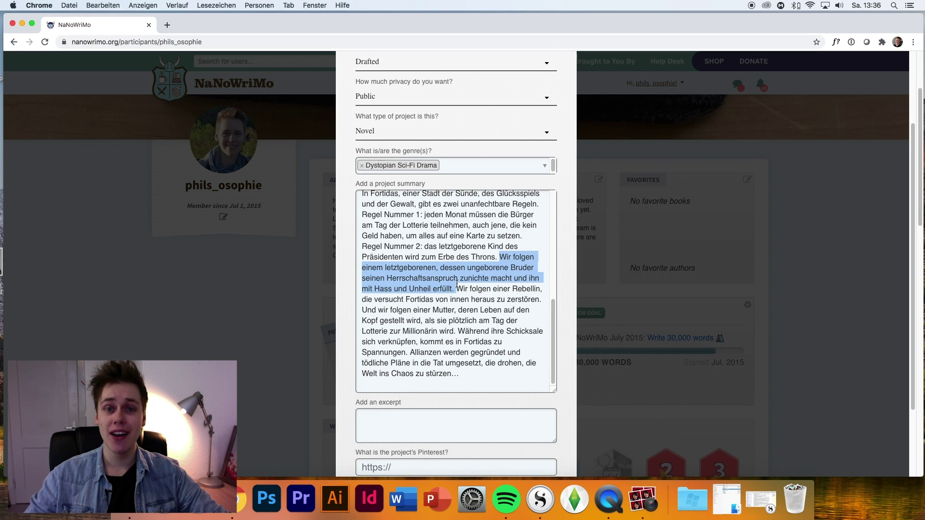
pyautogui.moveTo(457, 289); pyautogui.dragTo(481, 381)
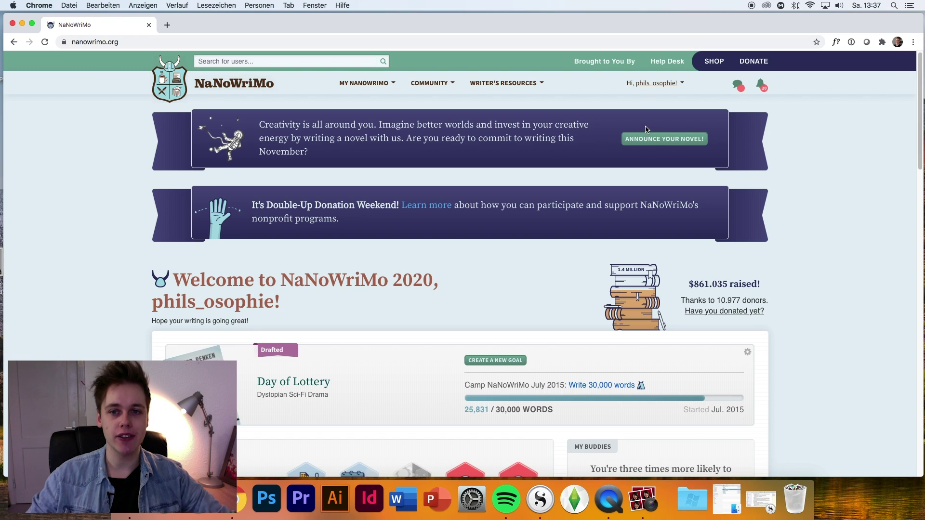
# Start announcing a new novel and name the project "Die Zukunft unserer Vergangenheit".
pyautogui.click(670, 141)
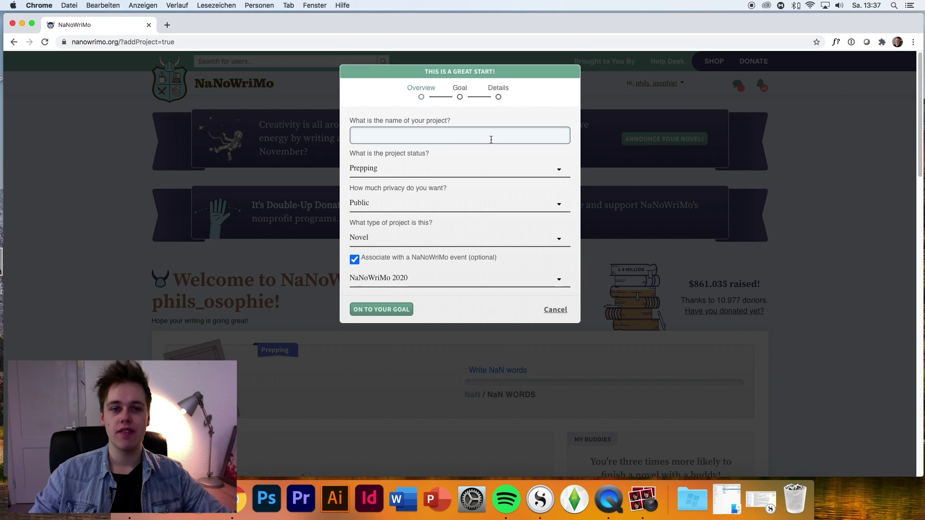
pyautogui.click(491, 140)
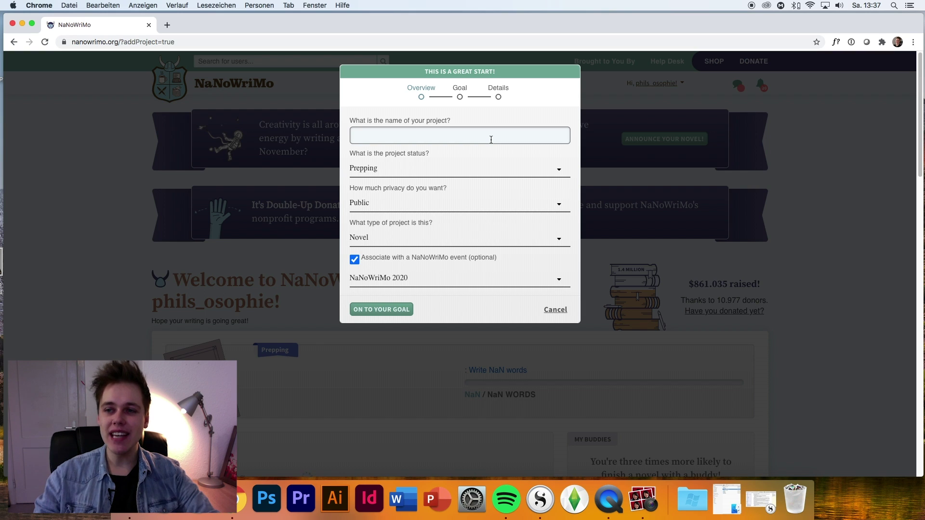
pyautogui.write('D')
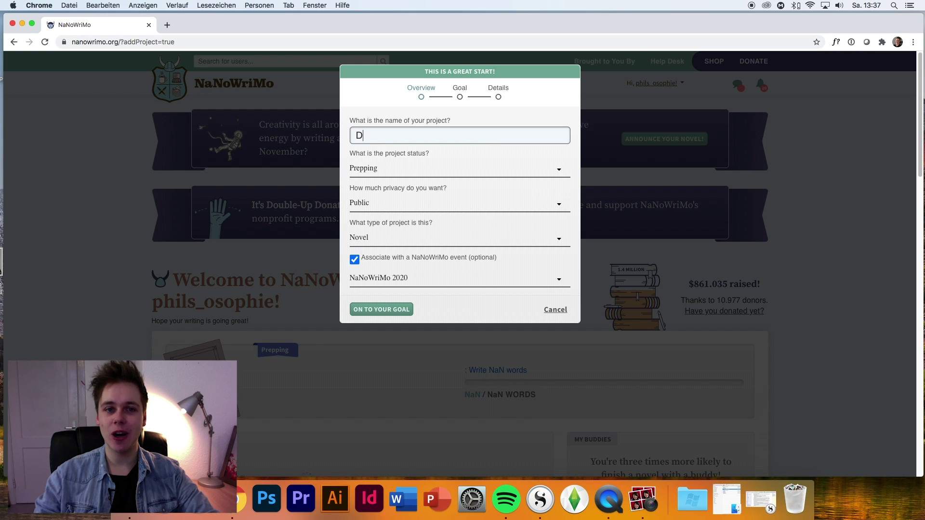
pyautogui.write('ie Zuku')
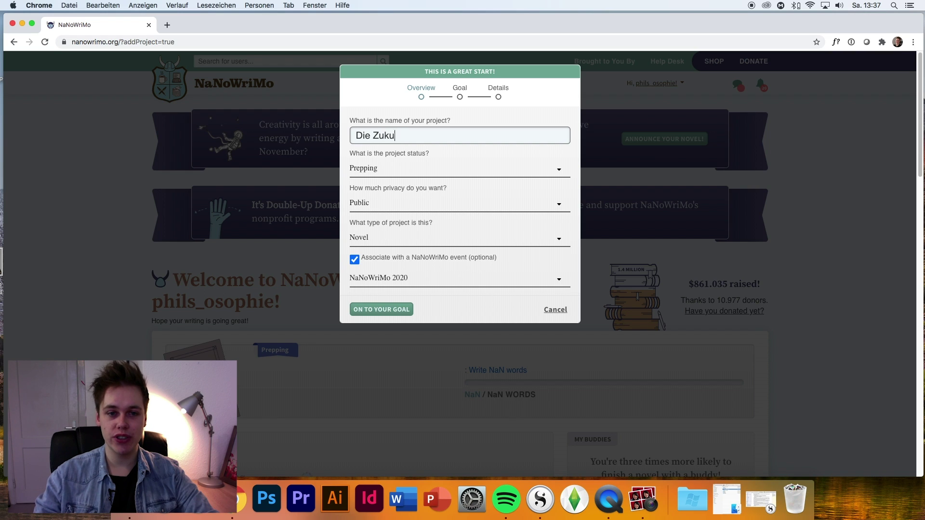
pyautogui.write('fnt unserer Vergangenheit')
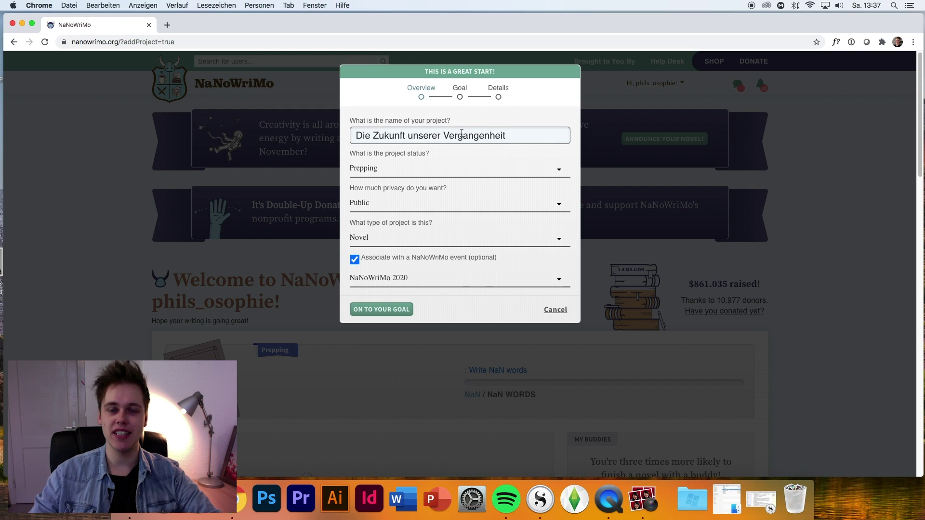
# Set the new project's status to In Progress and its privacy to Public.
pyautogui.click(404, 168)
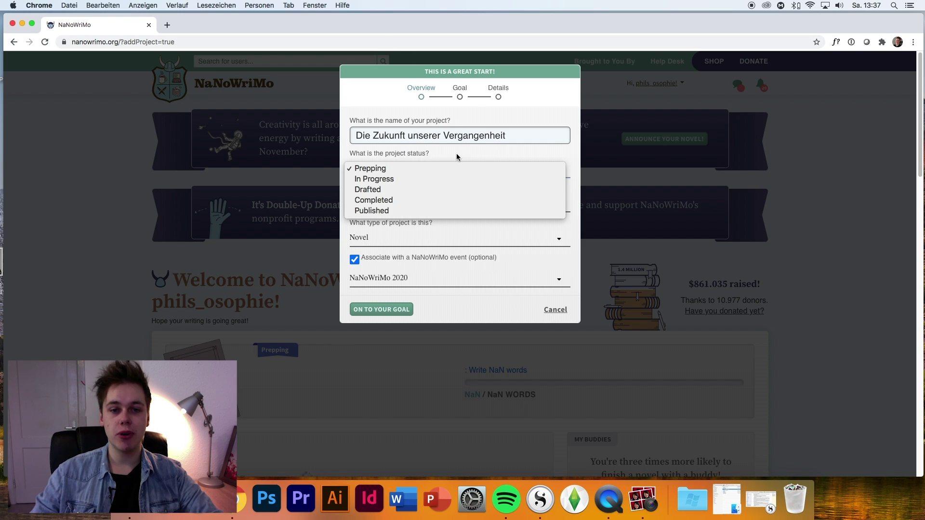
pyautogui.click(386, 183)
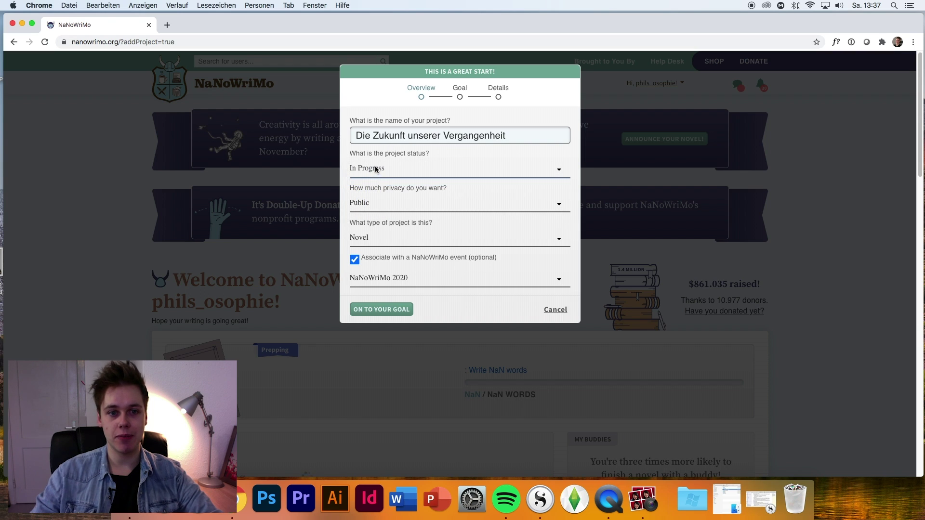
pyautogui.click(361, 203)
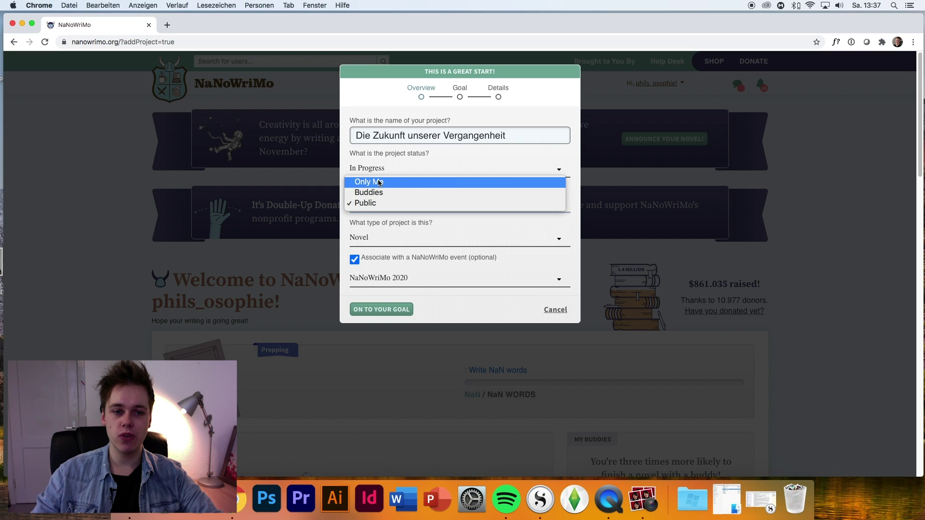
pyautogui.click(370, 209)
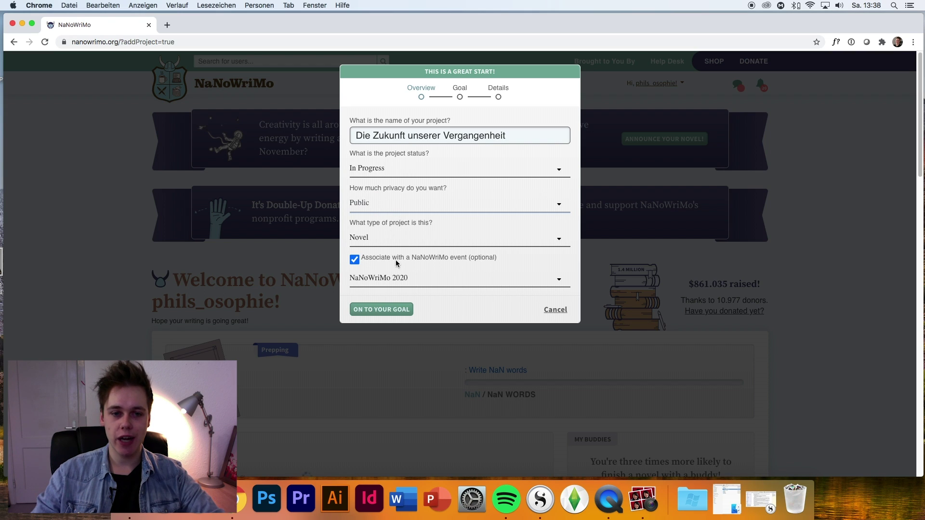
# Choose Novel as the project type and NaNoWriMo 2020 as the associated event.
pyautogui.click(375, 237)
pyautogui.click(375, 238)
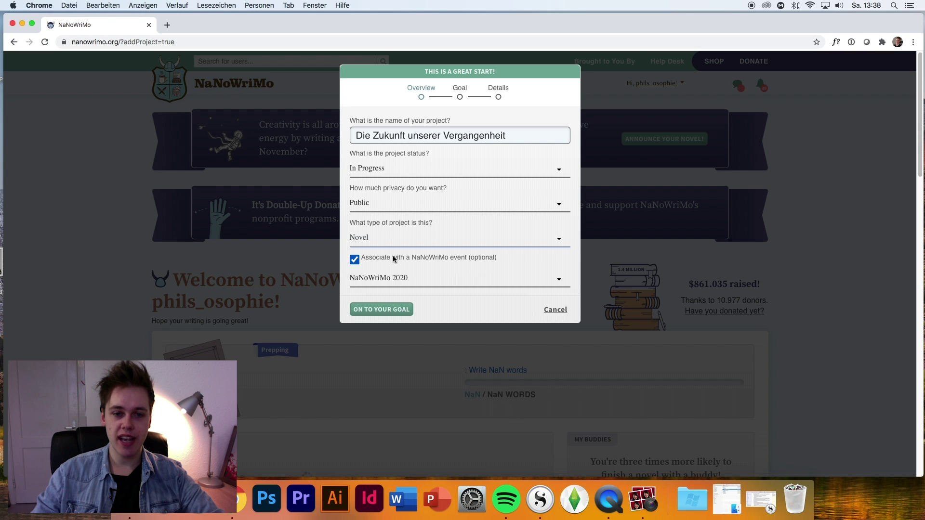
pyautogui.click(411, 280)
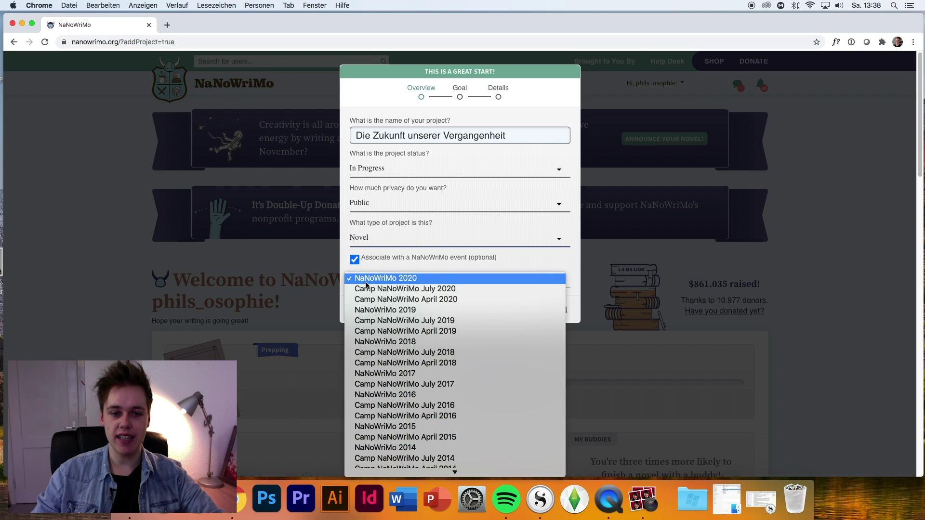
pyautogui.click(411, 279)
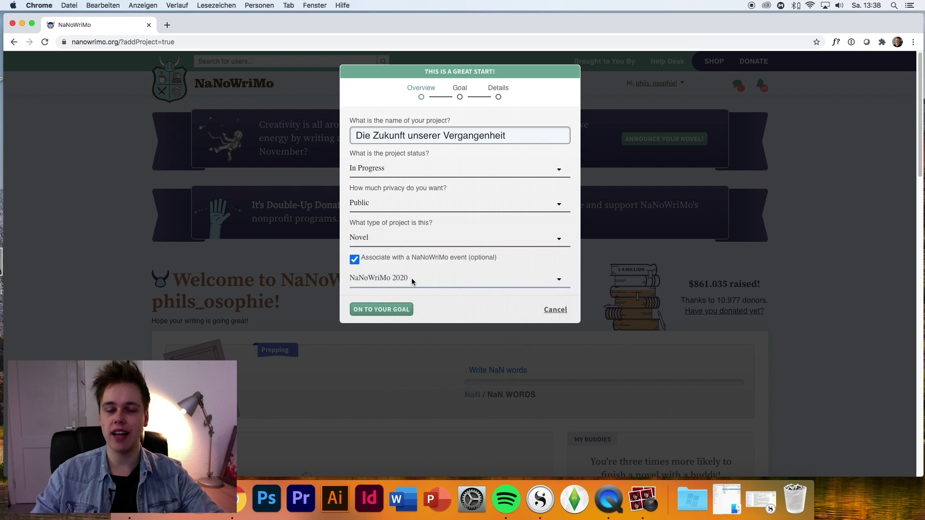
# Continue through the goal stage to the details of the new project.
pyautogui.click(374, 311)
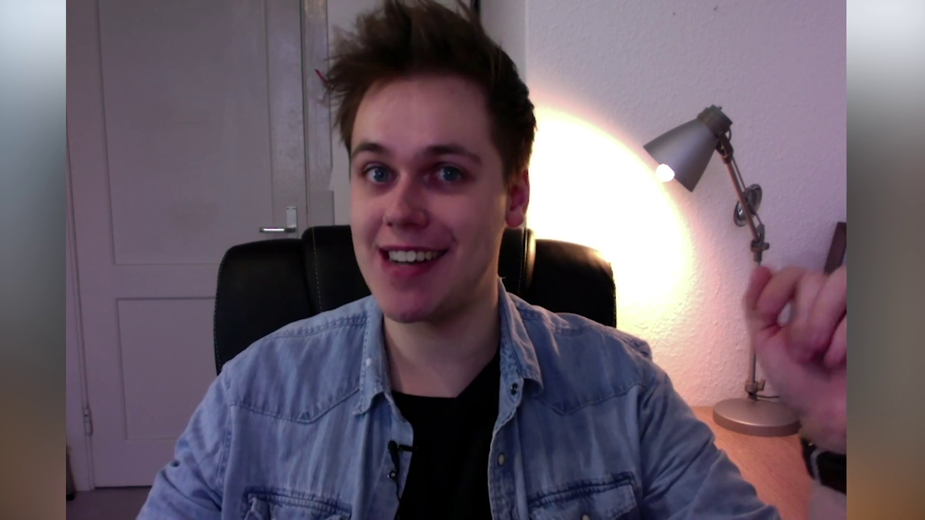
pyautogui.click(372, 286)
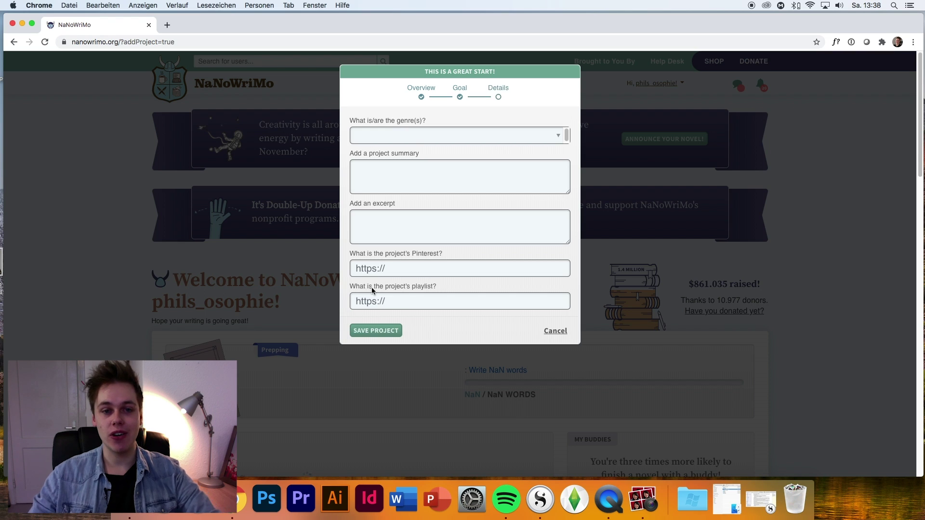
pyautogui.click(414, 134)
pyautogui.click(438, 100)
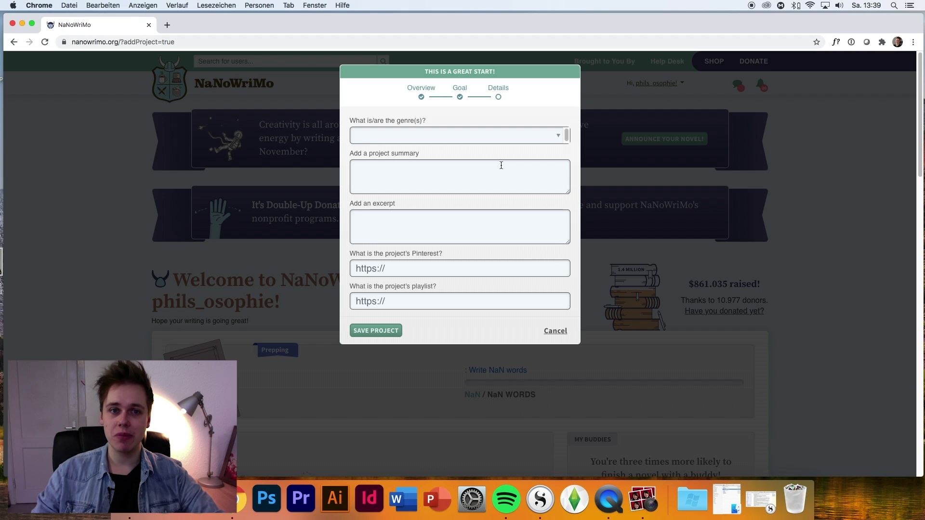
# Add the genres zeitreise, romantik, drama and comedy to the new project's details.
pyautogui.click(436, 135)
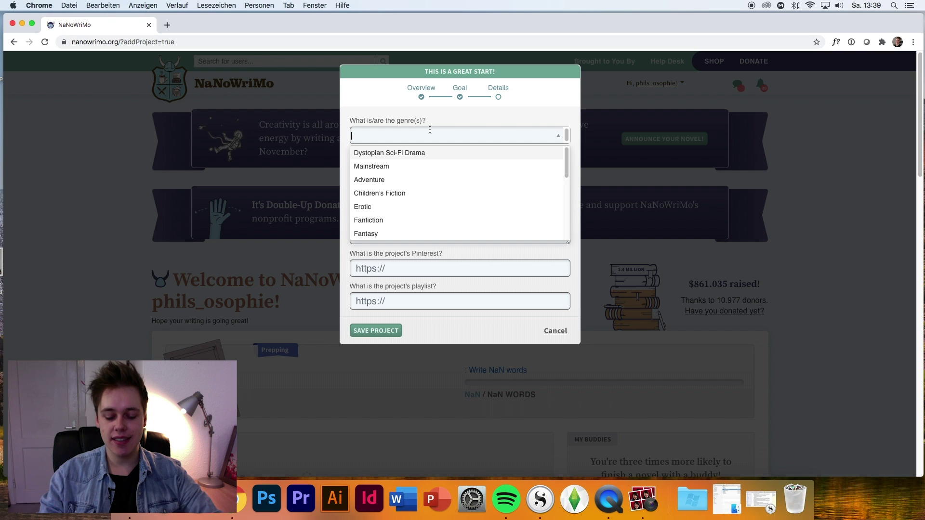
pyautogui.write('zeitreise')
pyautogui.press('Return')
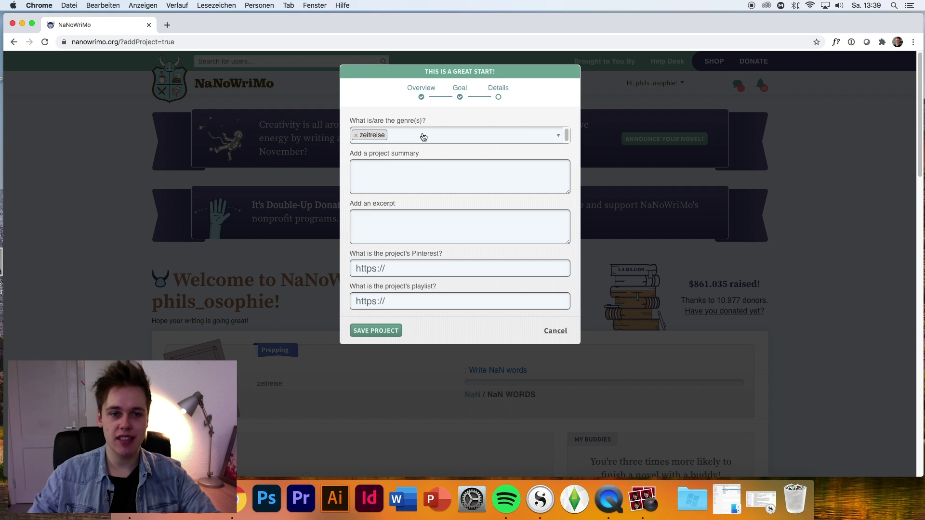
pyautogui.click(419, 134)
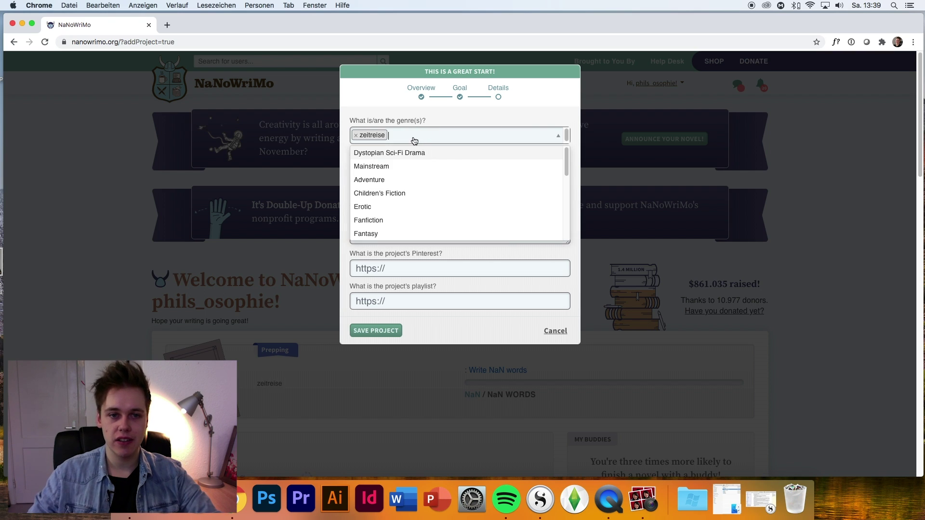
pyautogui.write('romantik')
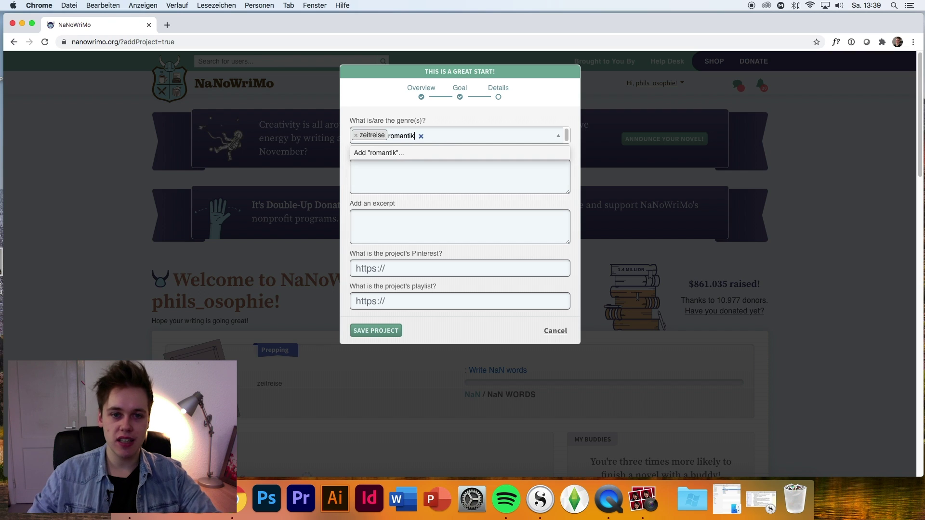
pyautogui.click(395, 152)
pyautogui.click(452, 141)
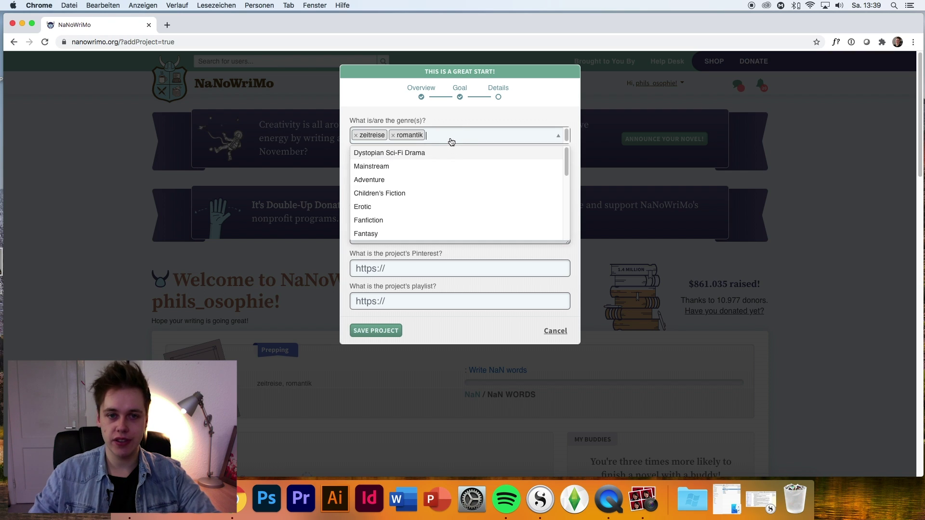
pyautogui.write('drama')
pyautogui.click(390, 165)
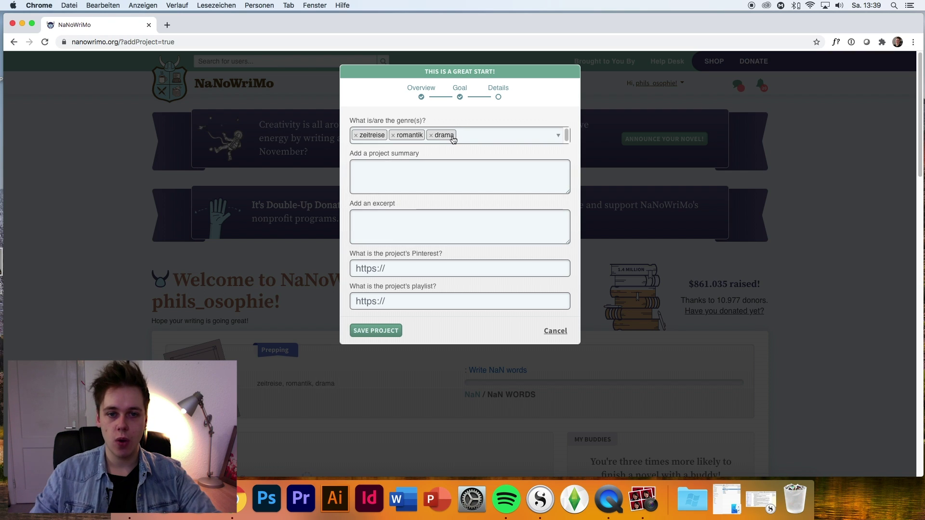
pyautogui.click(459, 136)
pyautogui.write('comedy')
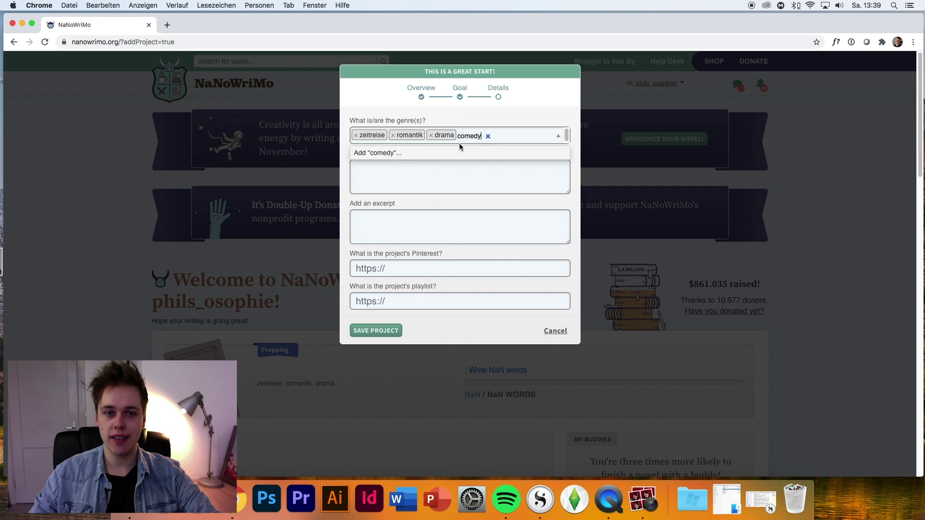
pyautogui.click(410, 154)
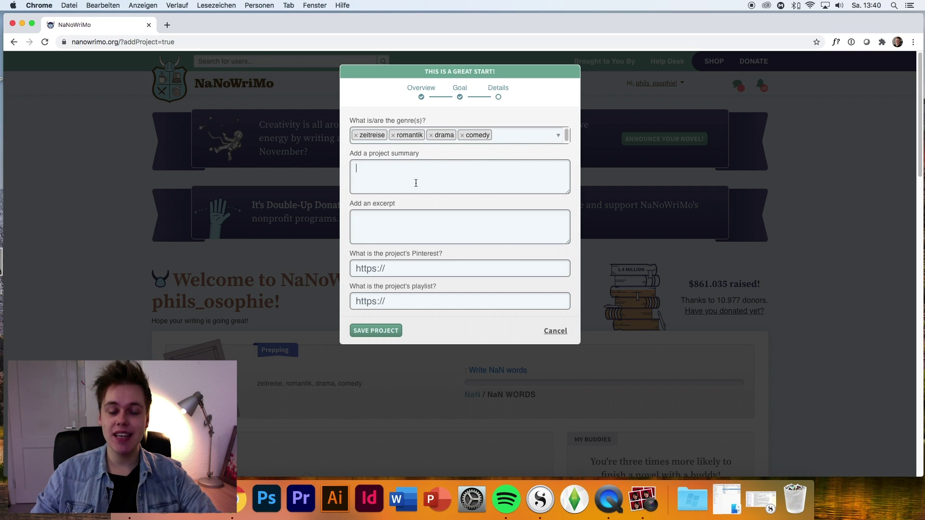
# Save the new project with its summary, excerpt, Pinterest and playlist fields left blank.
pyautogui.click(405, 222)
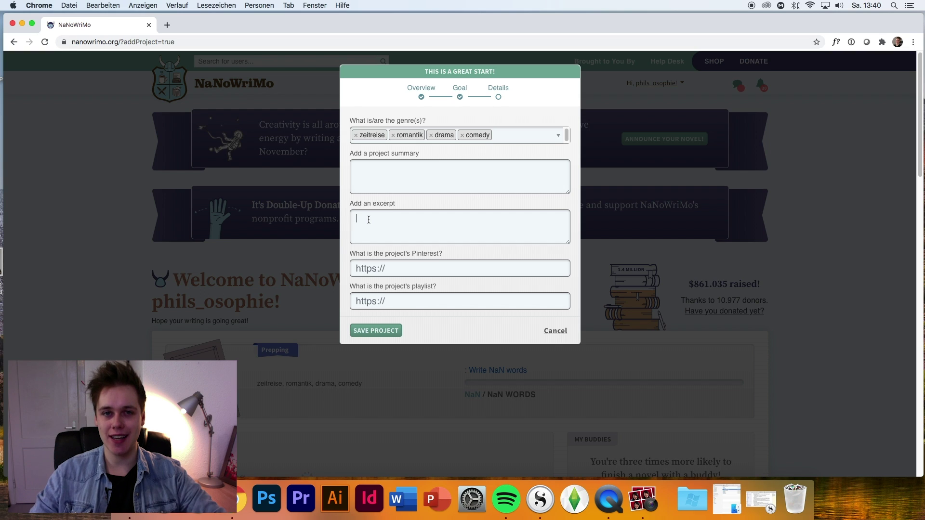
pyautogui.click(388, 265)
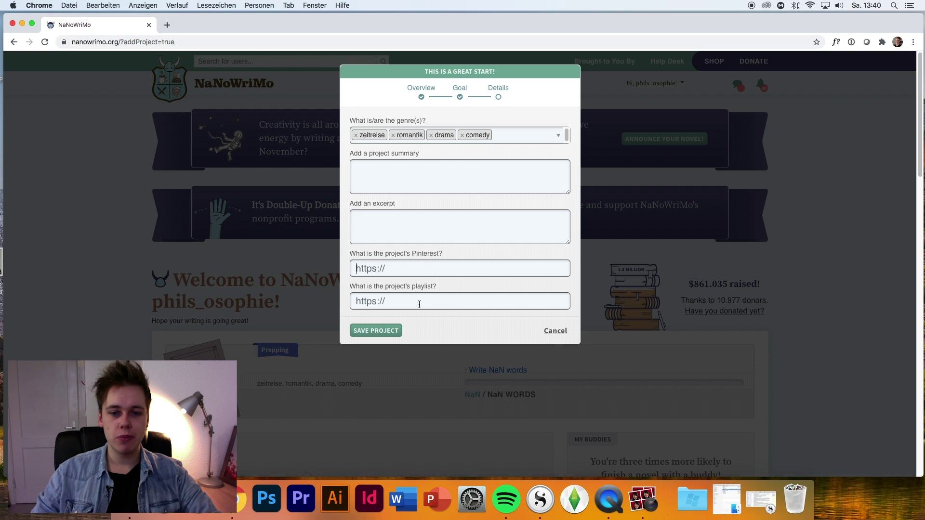
pyautogui.click(372, 331)
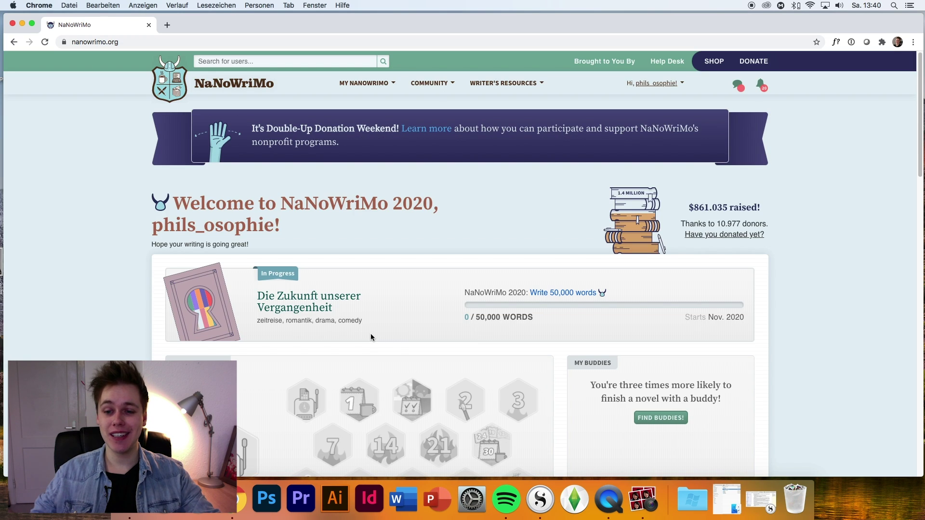
# View the user search page for finding buddies and return to the dashboard.
pyautogui.click(658, 322)
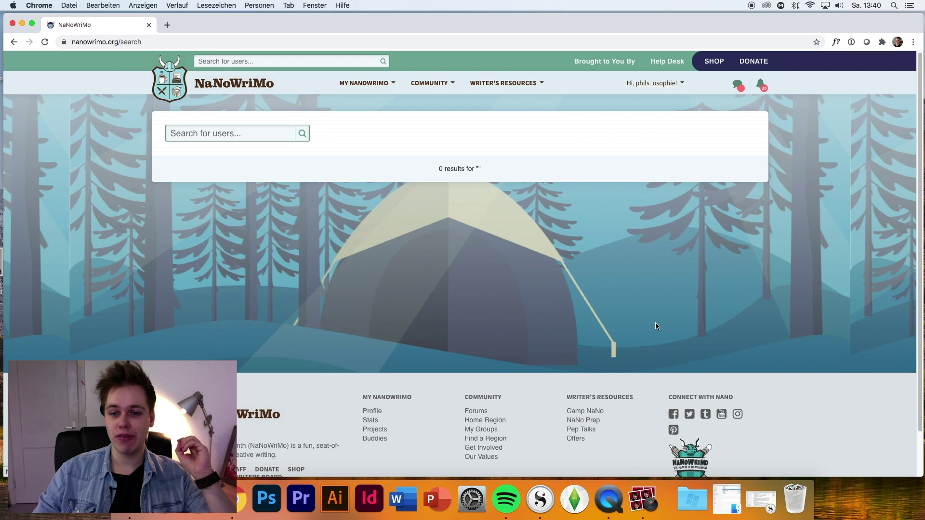
pyautogui.click(14, 42)
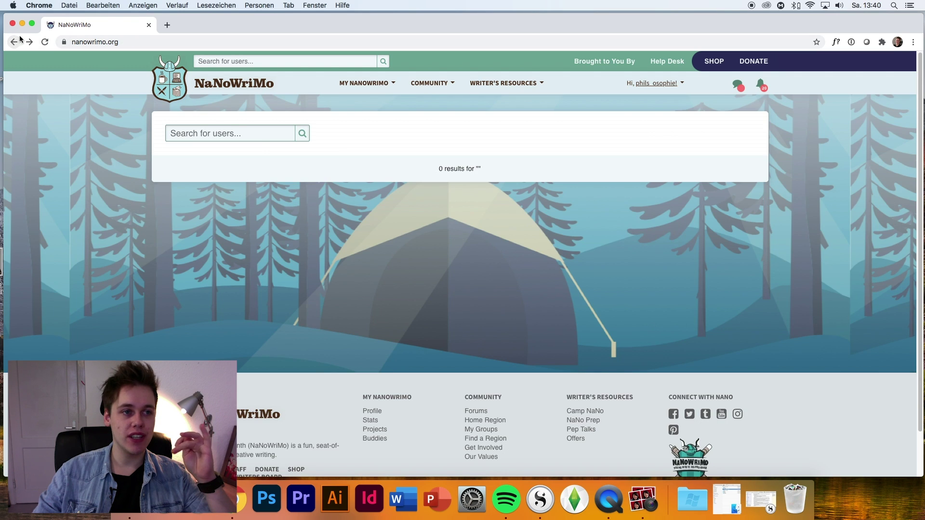